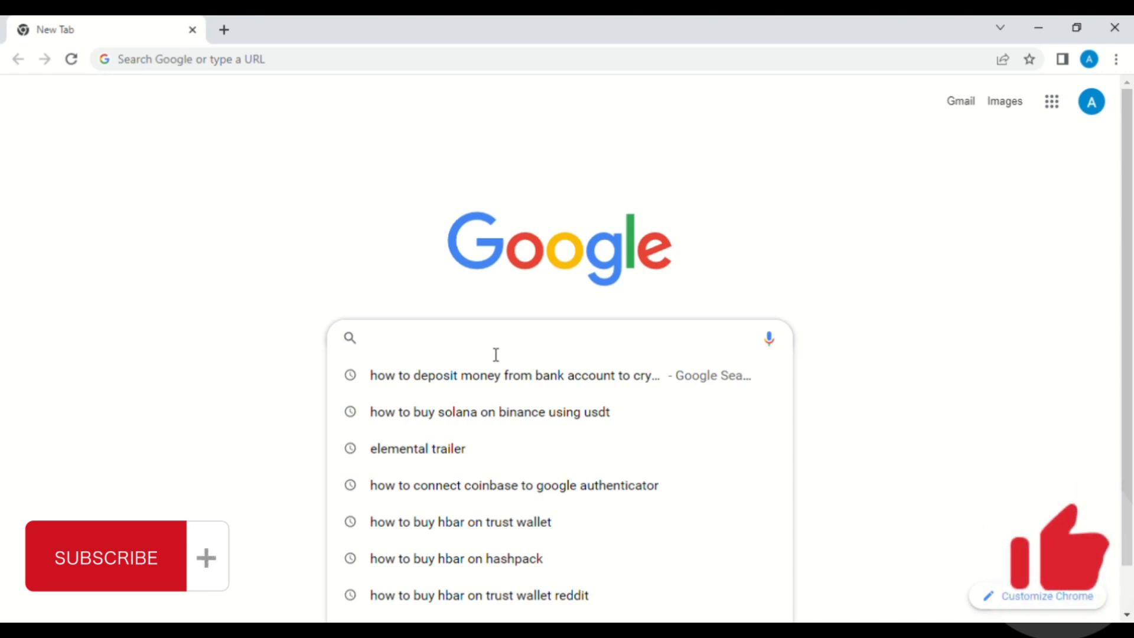
pyautogui.write('ho')
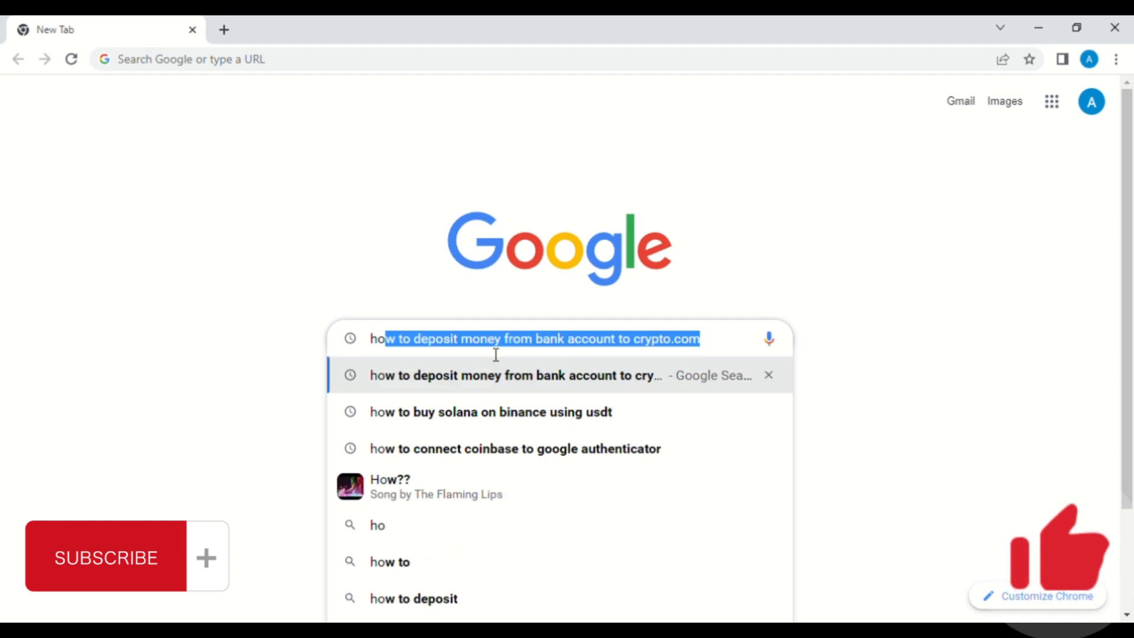
pyautogui.write('w to co')
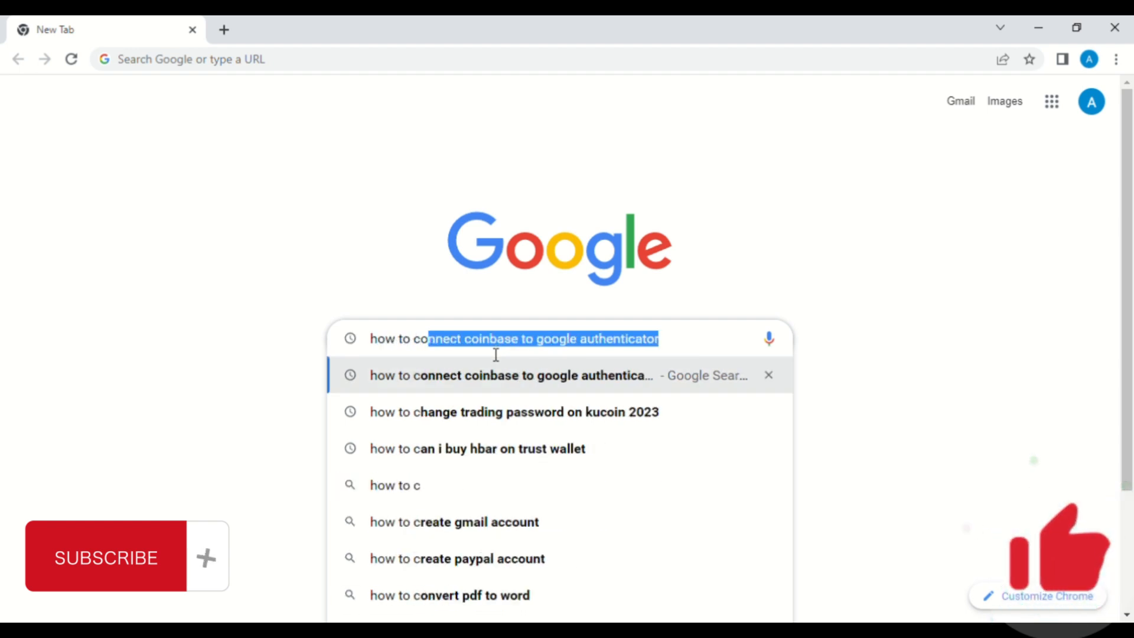
pyautogui.write('nnect ')
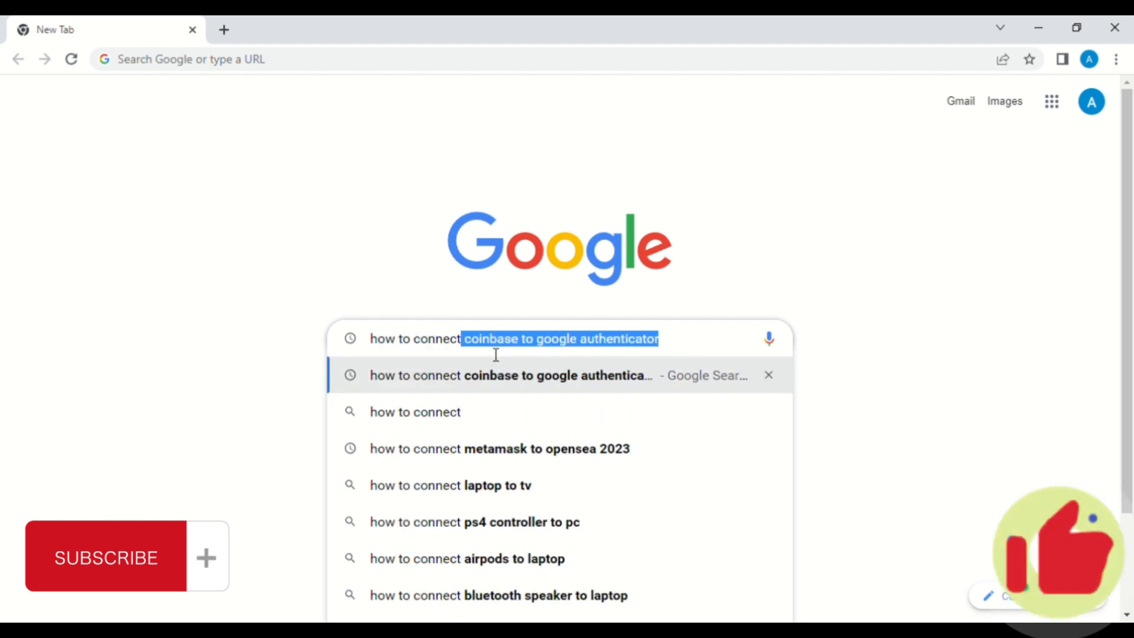
pyautogui.write('tru')
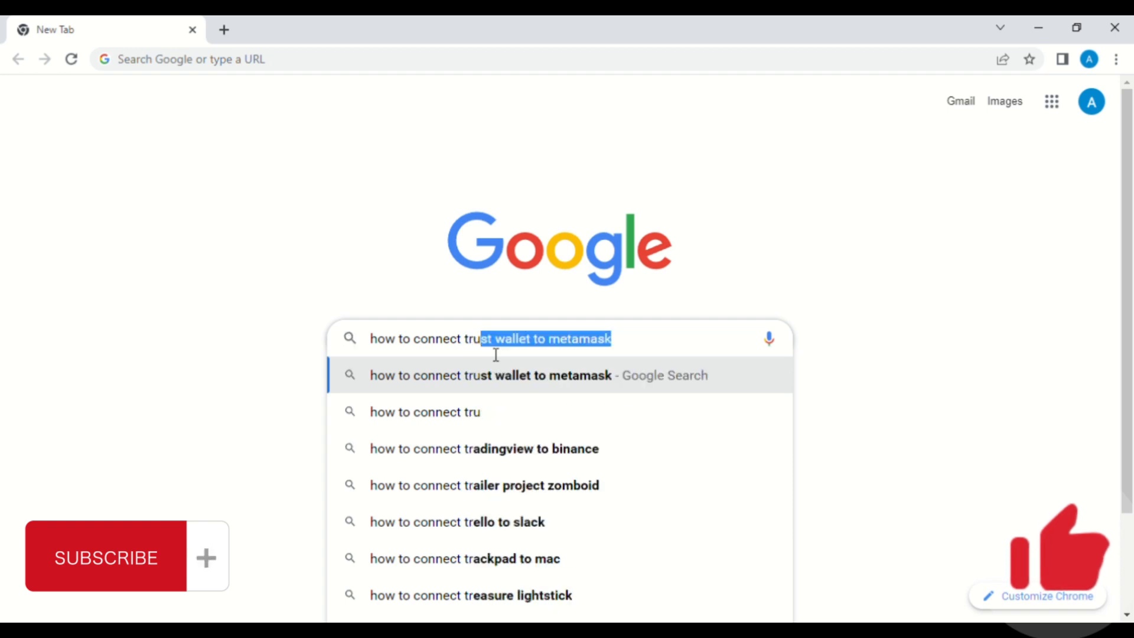
pyautogui.write('st walle')
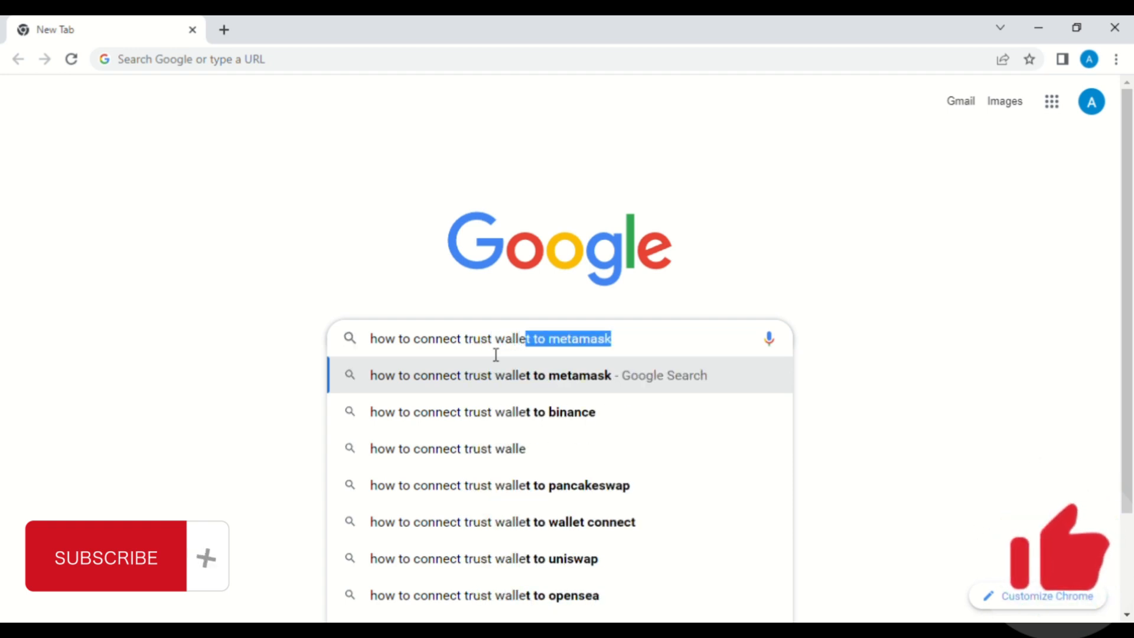
pyautogui.write('t')
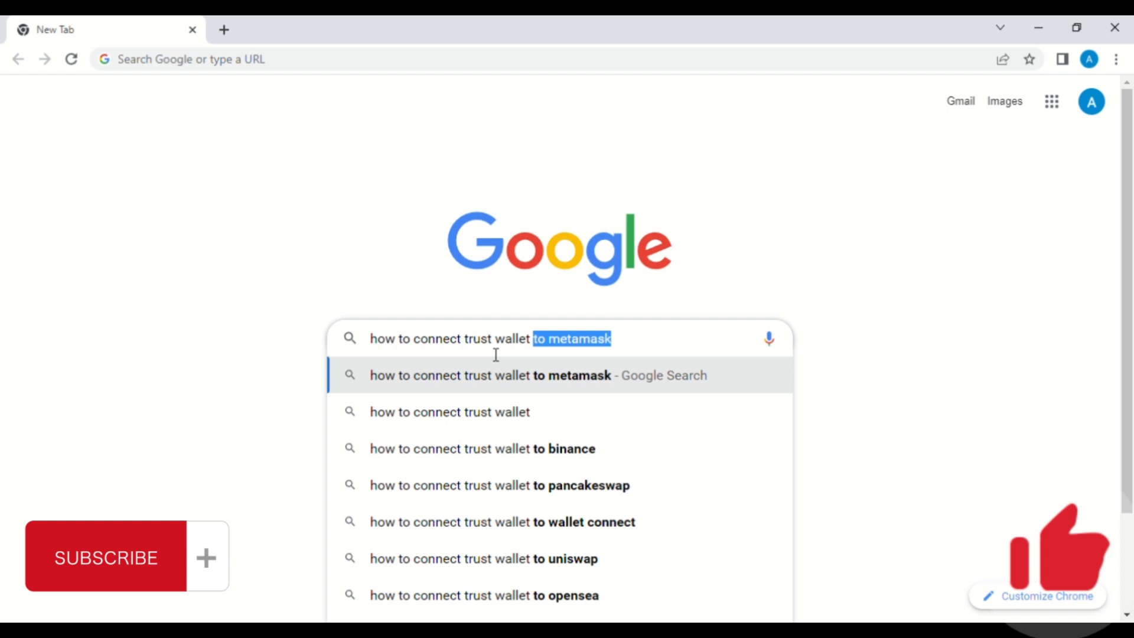
pyautogui.write(' to uni')
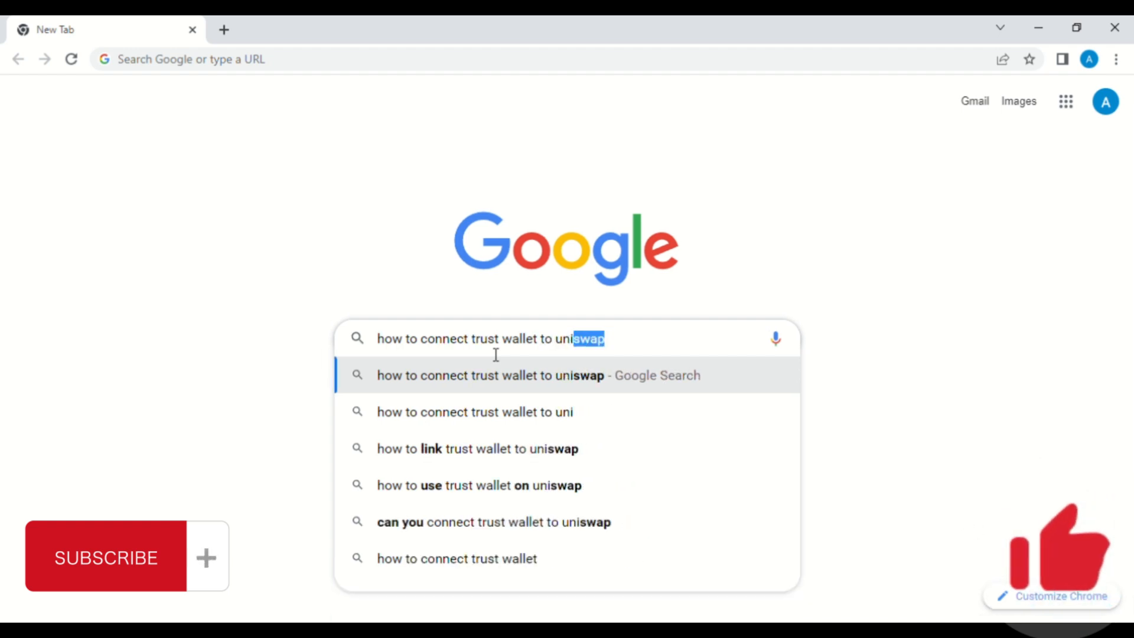
pyautogui.write('swa')
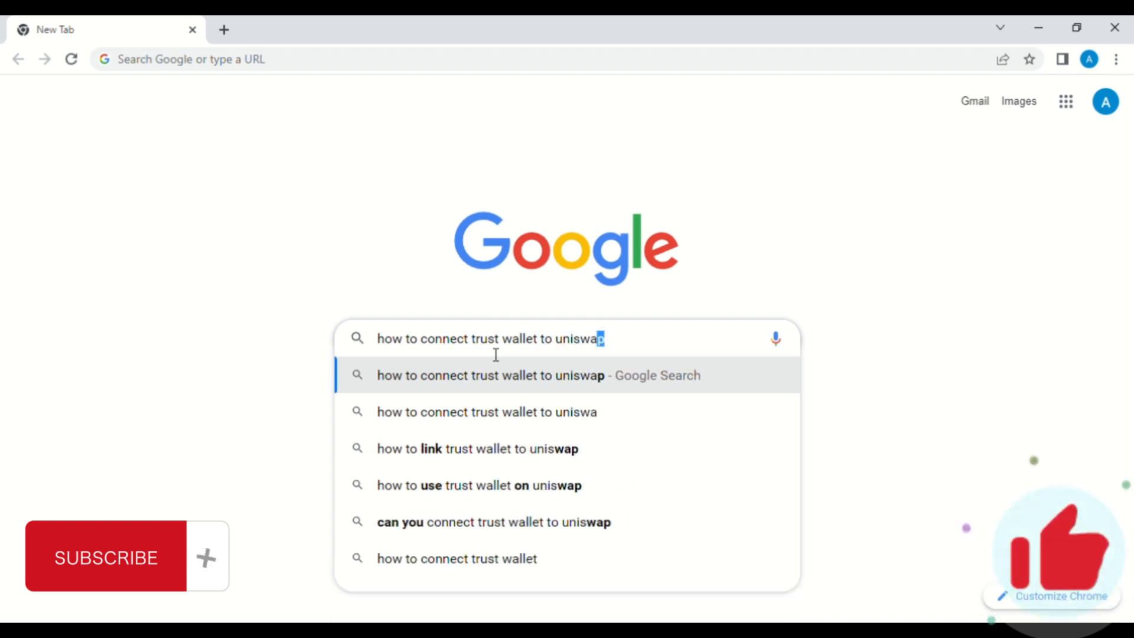
pyautogui.write('p')
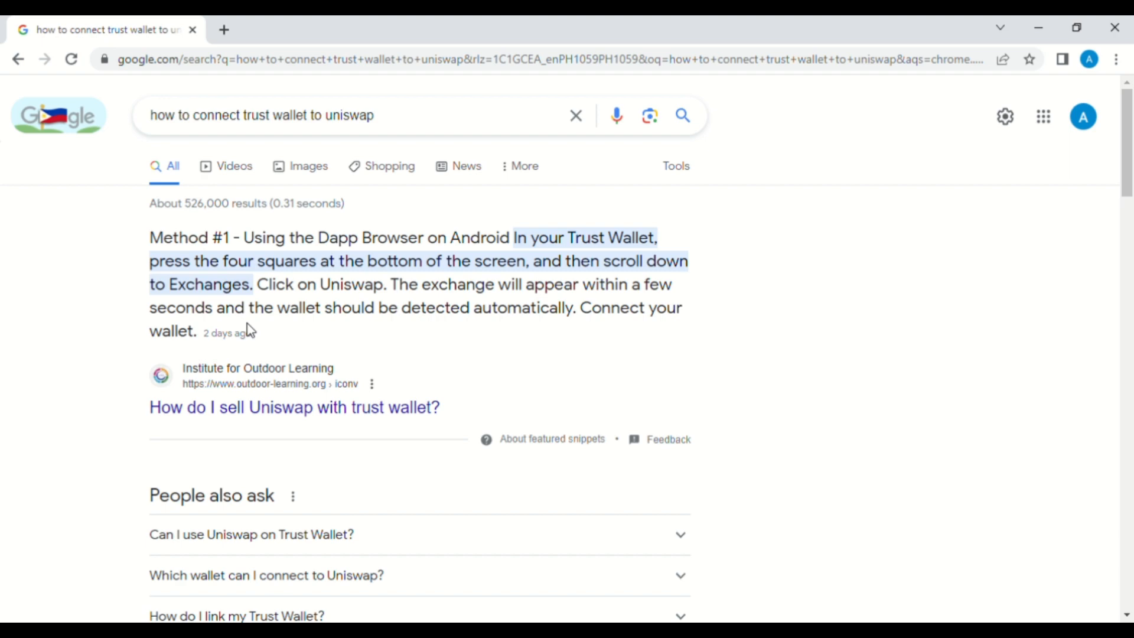
pyautogui.scroll(-4, 304, 449)
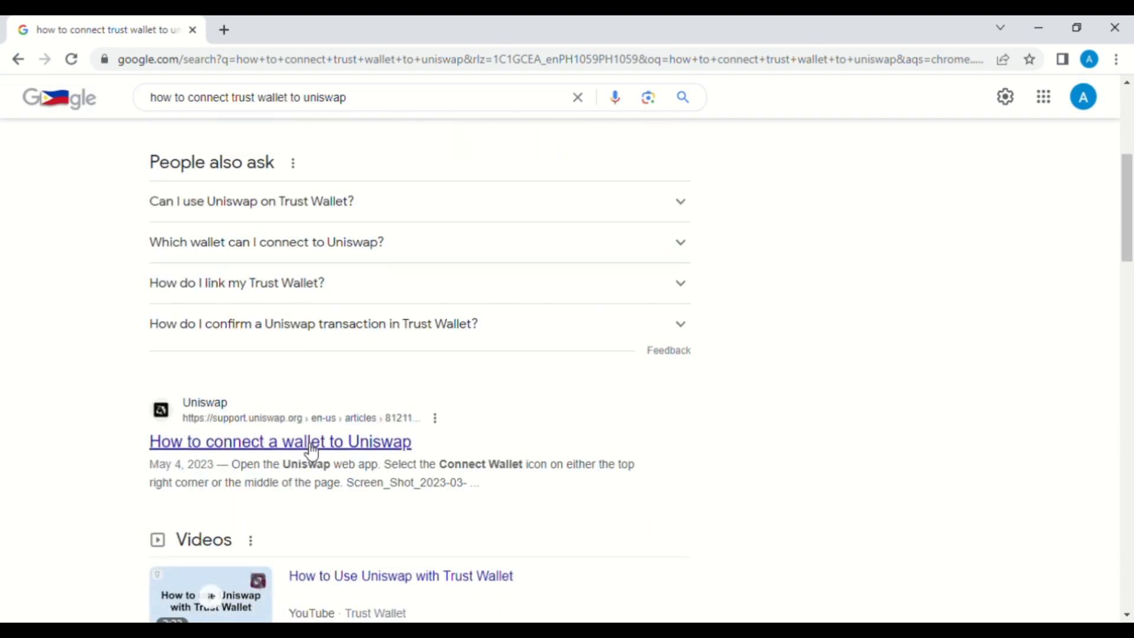
pyautogui.scroll(-2, 310, 451)
pyautogui.moveTo(149, 274); pyautogui.dragTo(410, 281)
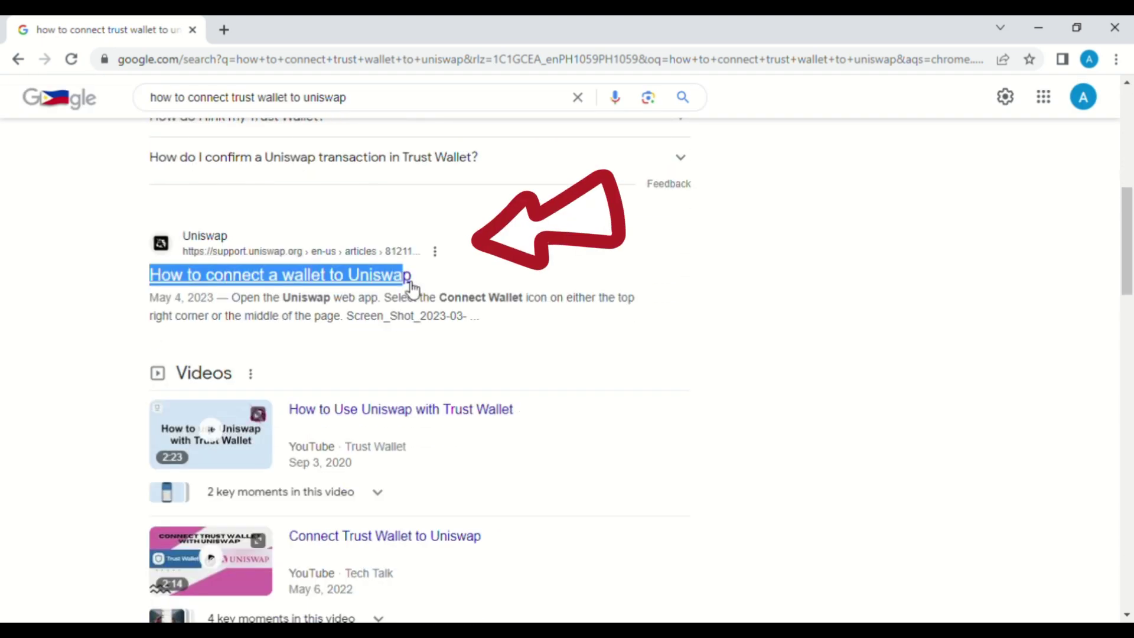
# Step: Open the support.uniswap.org result 'How to connect a wallet to Uniswap'
pyautogui.click(366, 283)
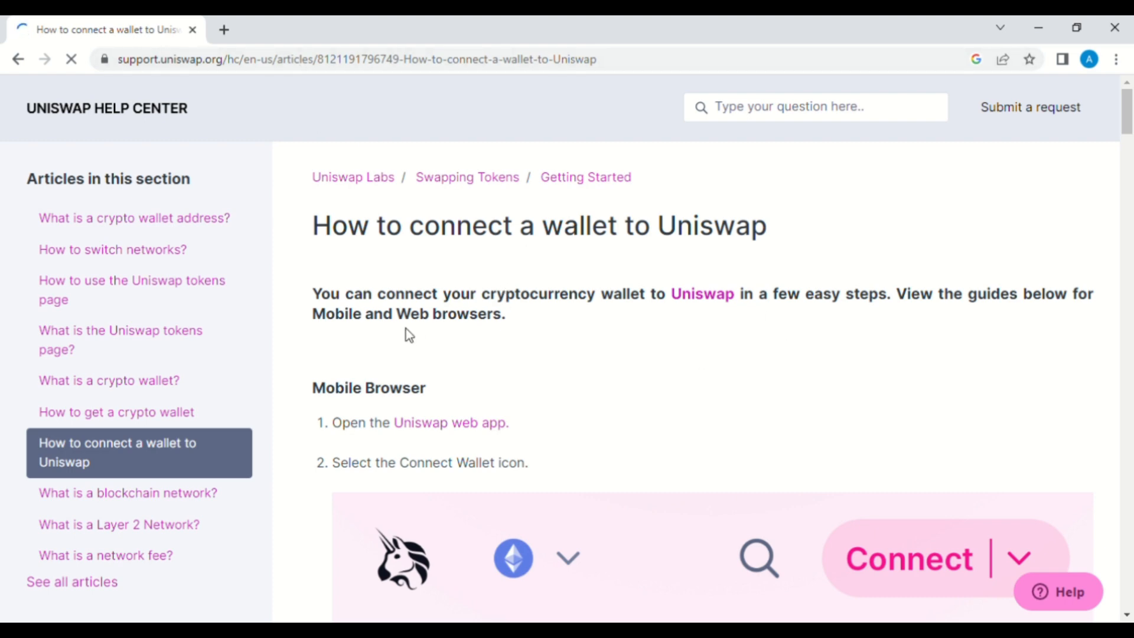
pyautogui.scroll(-1, 602, 349)
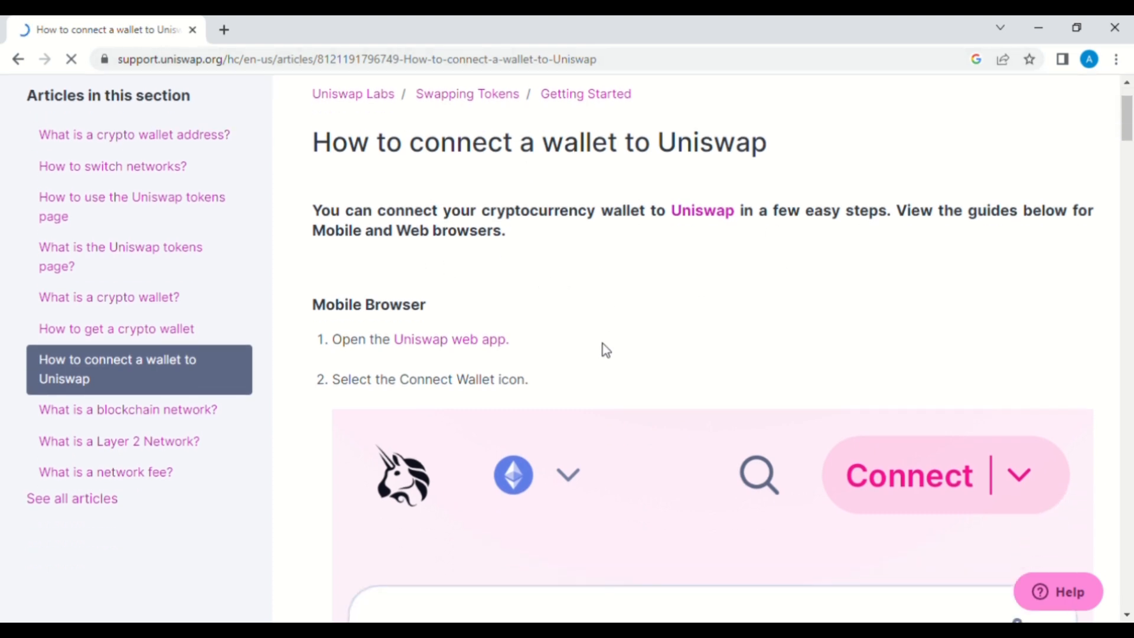
pyautogui.scroll(-1, 602, 350)
pyautogui.scroll(-1, 603, 351)
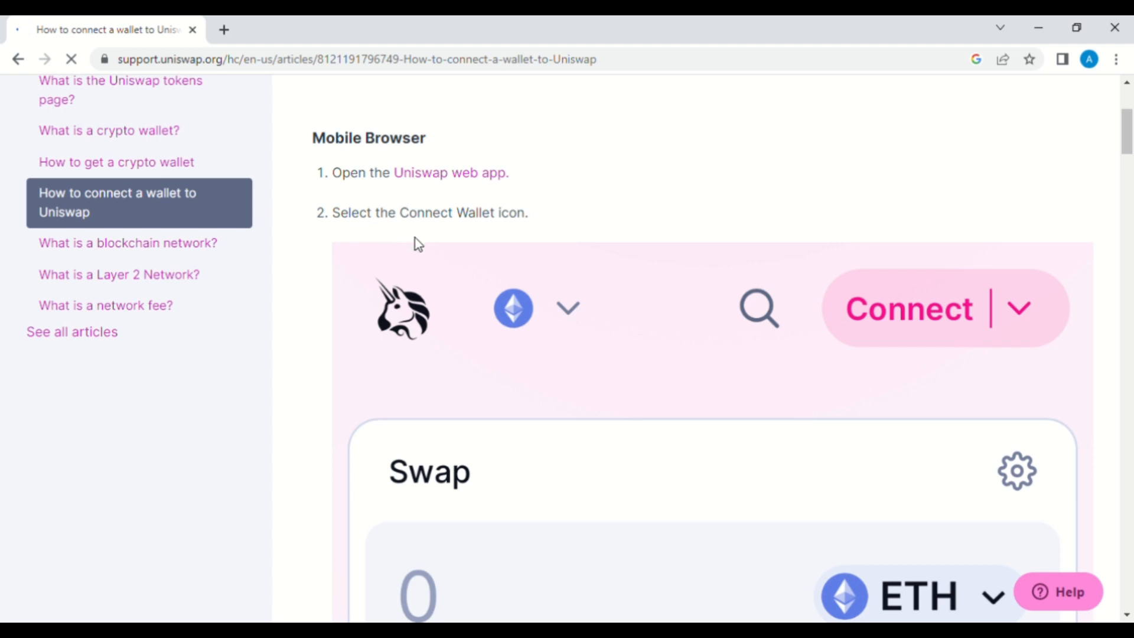
pyautogui.scroll(-1, 537, 311)
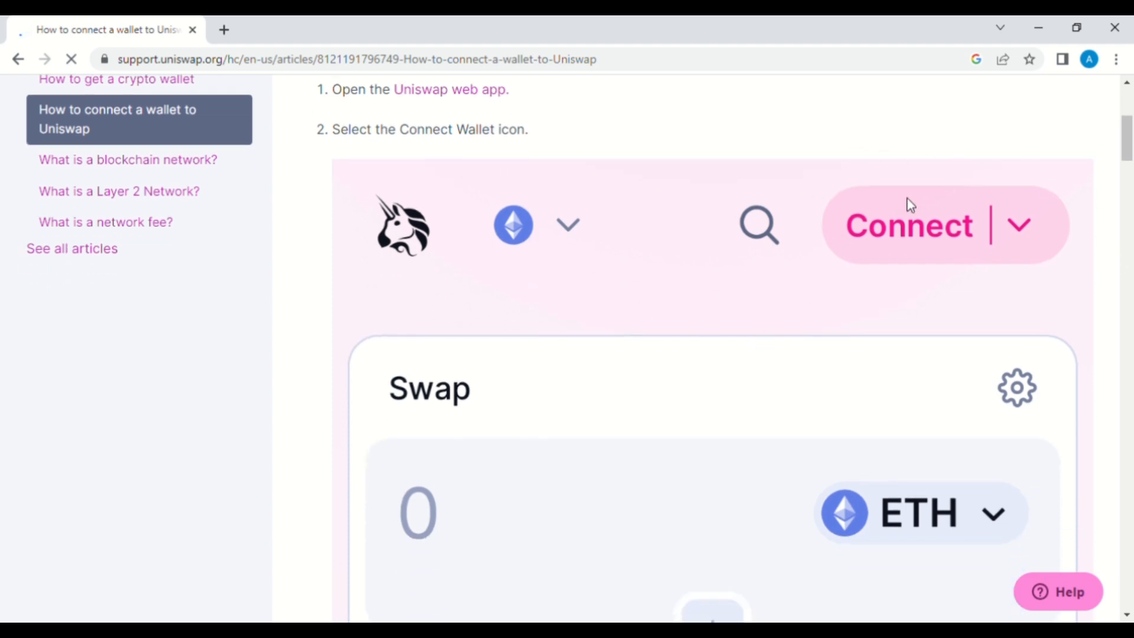
pyautogui.scroll(-2, 698, 342)
pyautogui.scroll(-1, 698, 341)
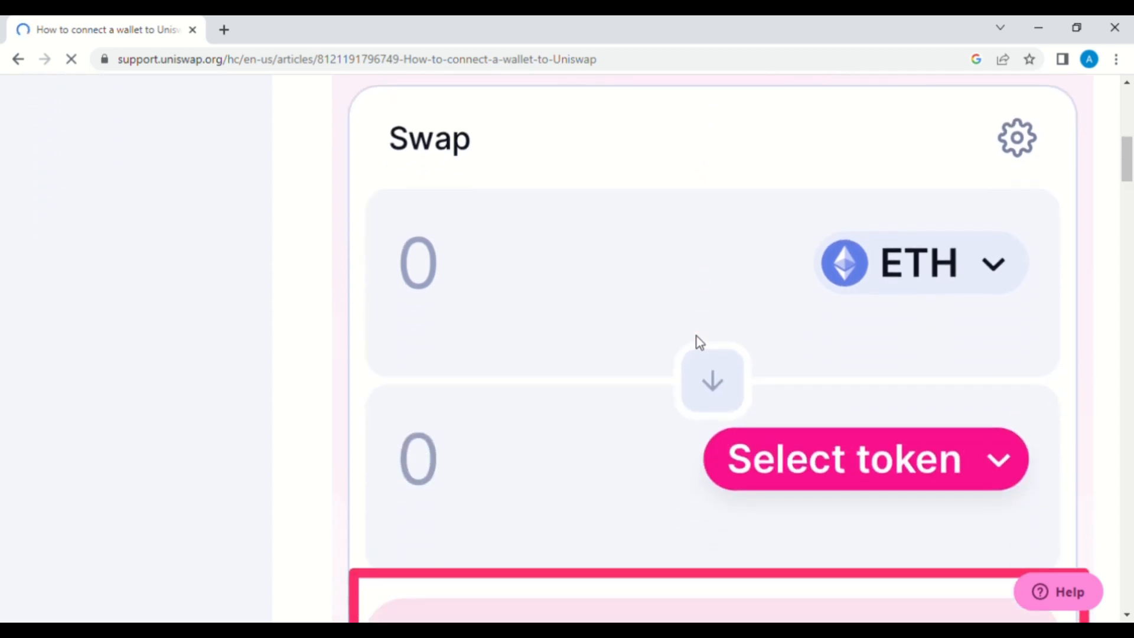
pyautogui.scroll(-2, 698, 341)
pyautogui.scroll(-1, 697, 341)
pyautogui.scroll(-1, 697, 341)
pyautogui.scroll(-1, 698, 341)
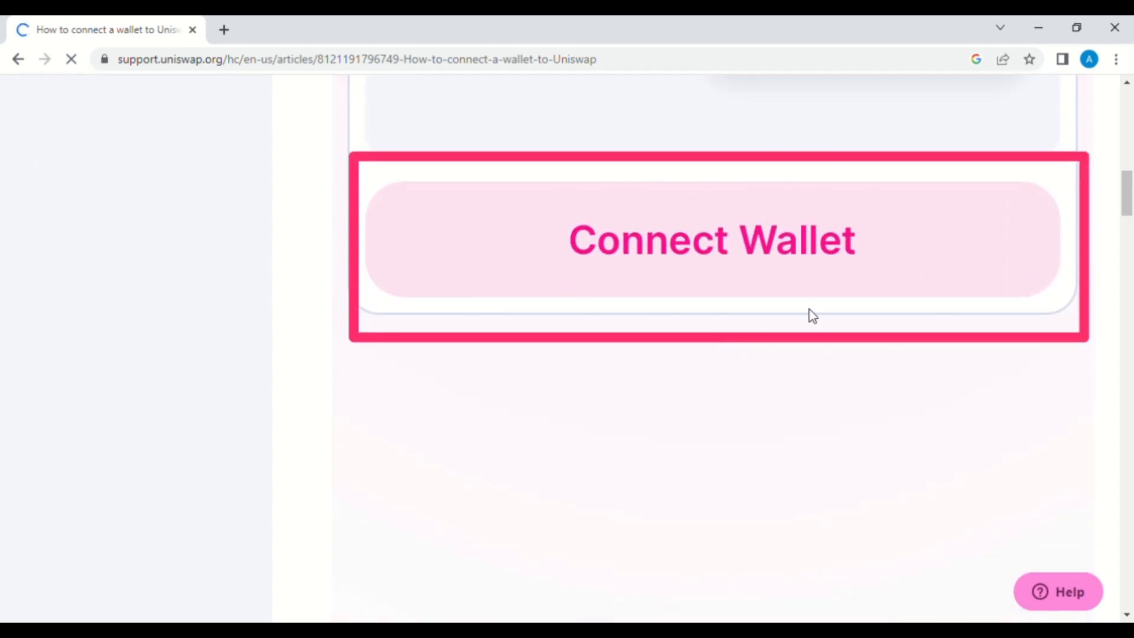
pyautogui.scroll(-1, 736, 288)
pyautogui.scroll(-3, 737, 288)
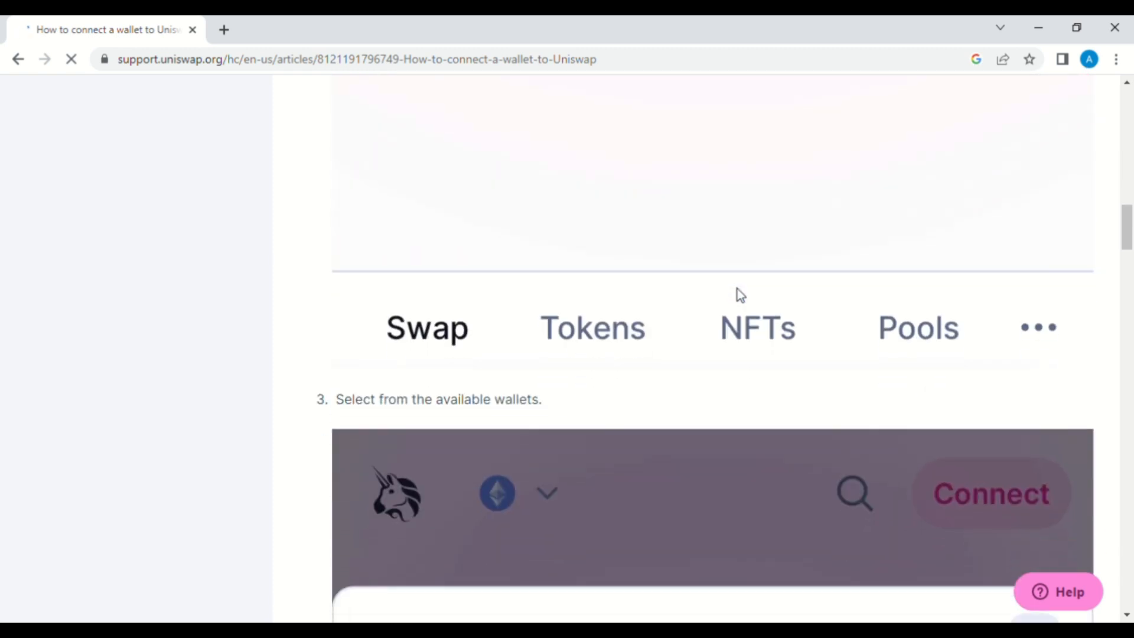
pyautogui.scroll(-2, 736, 288)
pyautogui.scroll(-1, 737, 288)
pyautogui.scroll(-1, 736, 287)
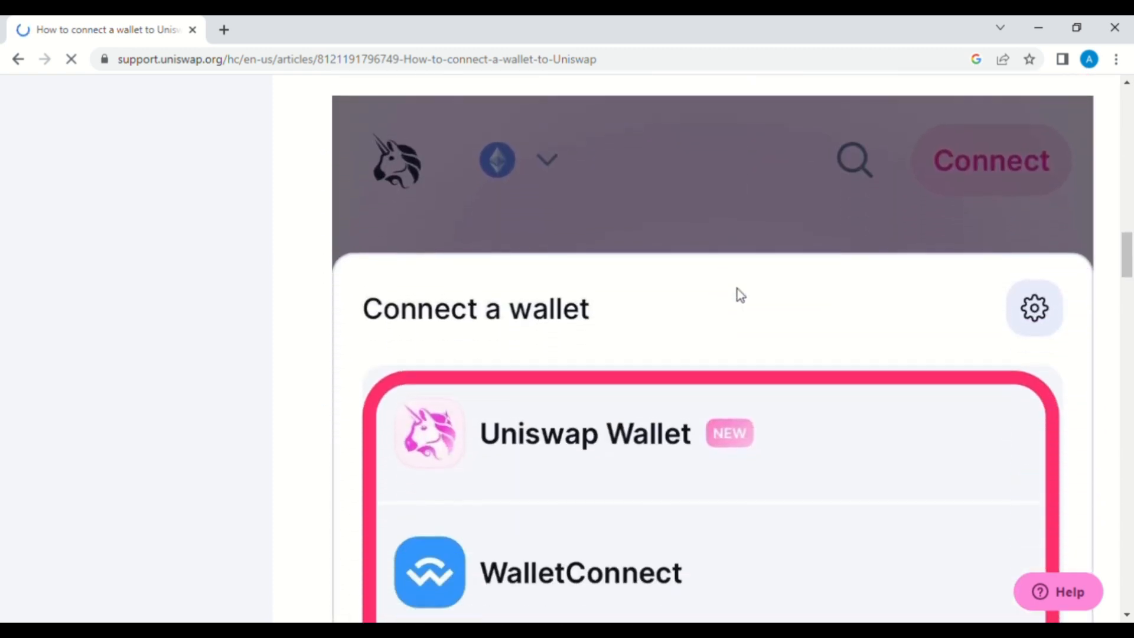
pyautogui.scroll(-2, 737, 289)
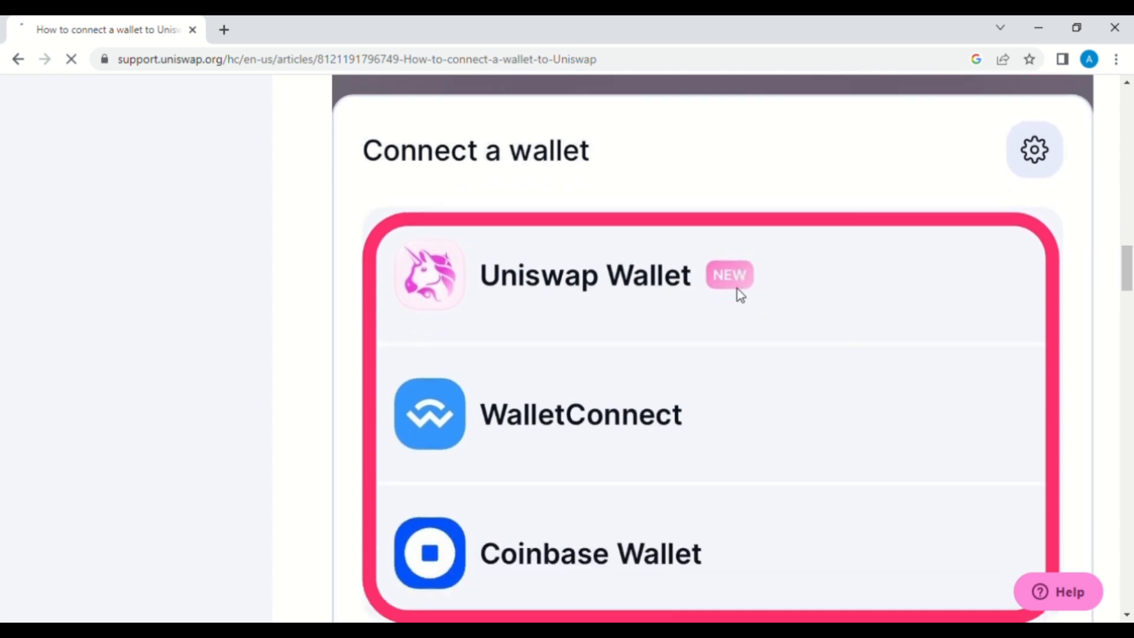
pyautogui.scroll(-1, 737, 289)
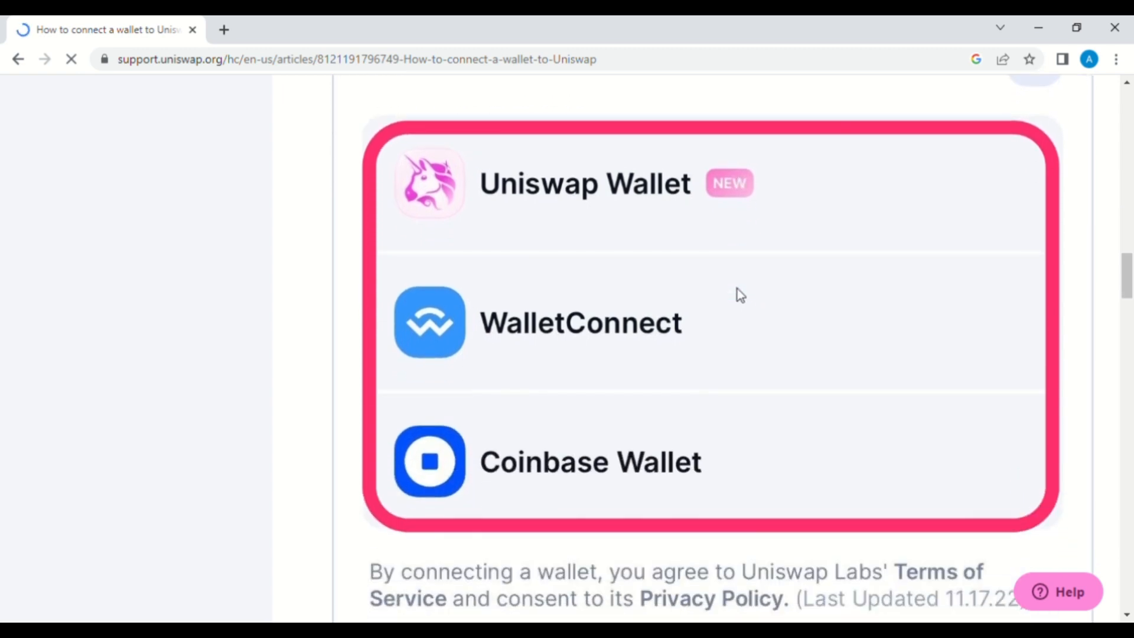
pyautogui.scroll(1, 737, 289)
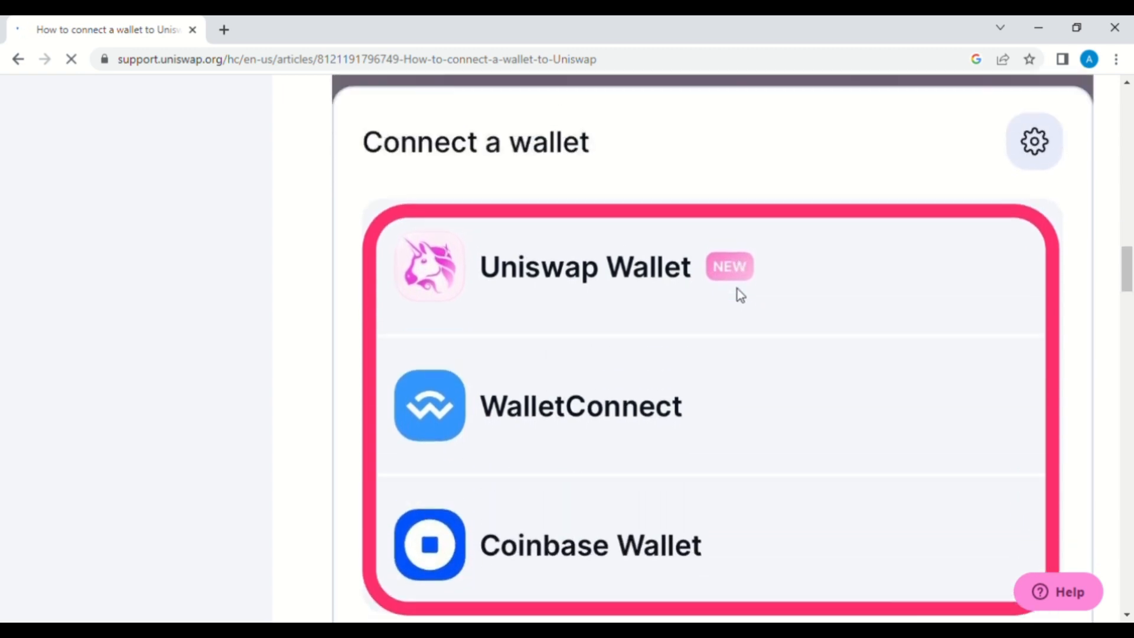
pyautogui.scroll(1, 737, 289)
pyautogui.scroll(2, 737, 289)
pyautogui.scroll(-1, 737, 289)
pyautogui.scroll(-1, 737, 289)
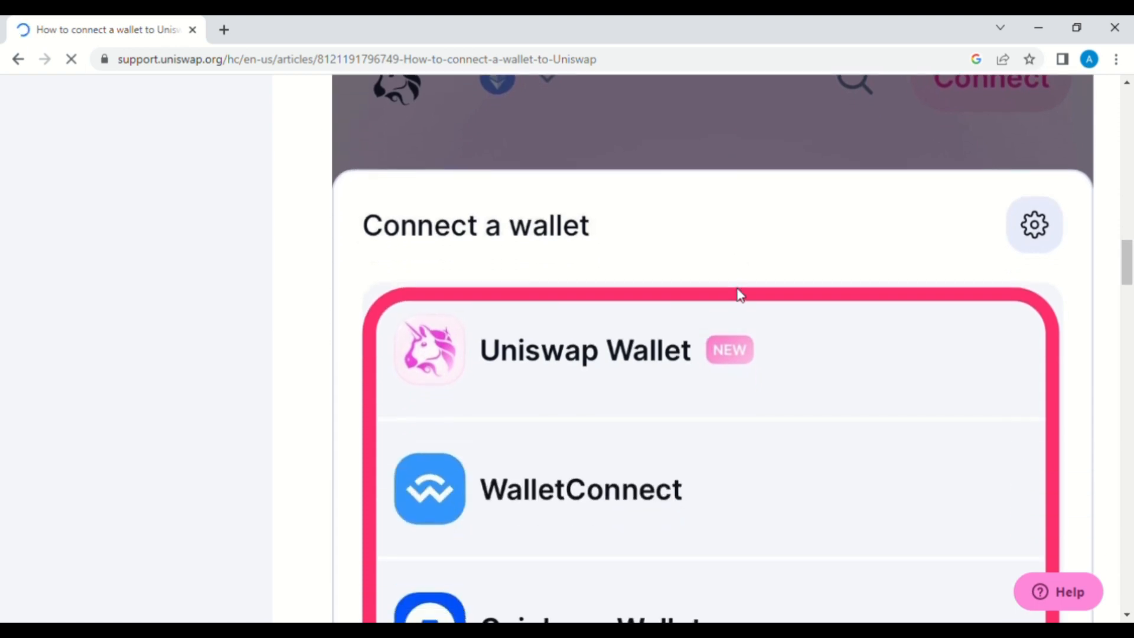
pyautogui.scroll(1, 737, 289)
pyautogui.scroll(2, 737, 288)
pyautogui.scroll(-1, 736, 288)
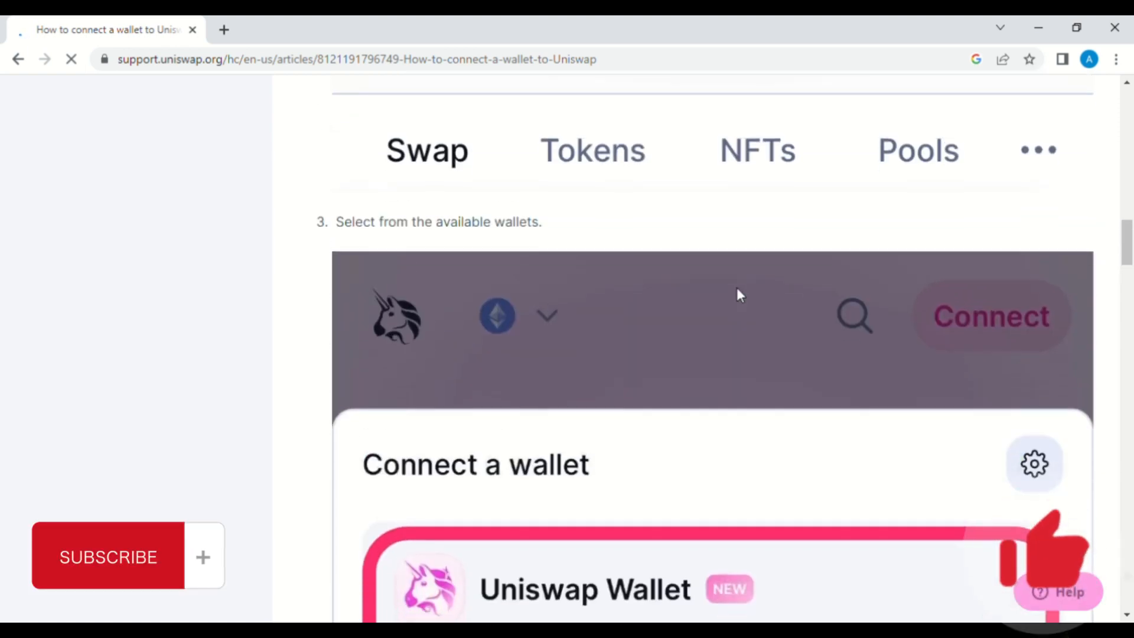
pyautogui.scroll(-3, 737, 288)
pyautogui.scroll(-3, 738, 289)
pyautogui.scroll(-3, 737, 289)
pyautogui.scroll(-3, 738, 289)
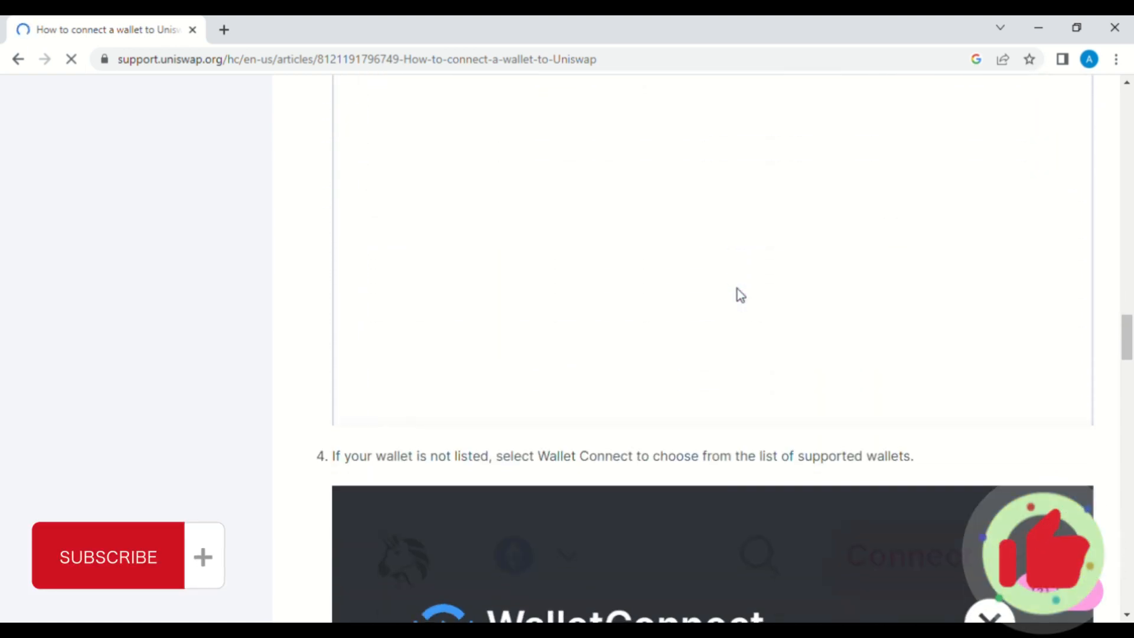
pyautogui.scroll(-2, 737, 289)
pyautogui.scroll(-1, 736, 287)
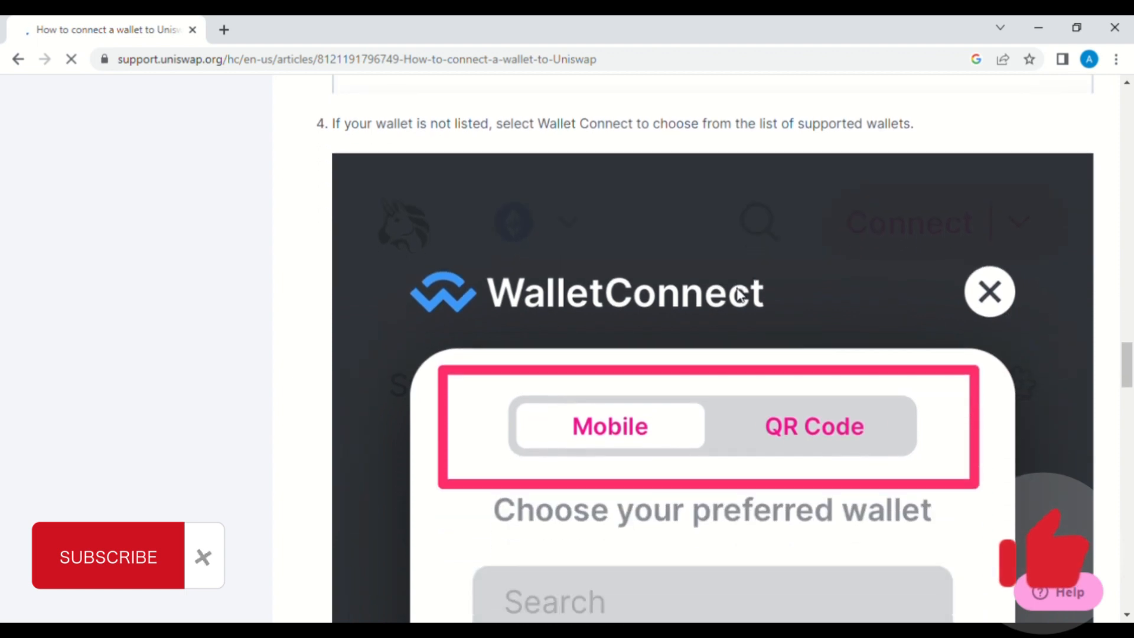
pyautogui.scroll(-1, 739, 295)
pyautogui.scroll(-1, 737, 292)
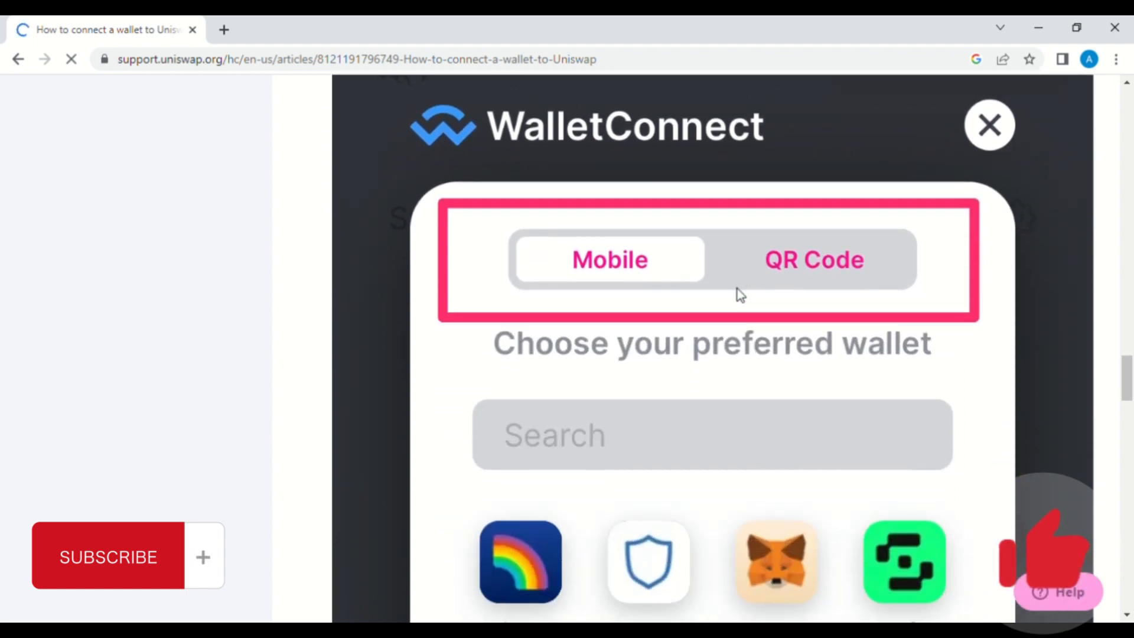
pyautogui.scroll(2, 738, 289)
pyautogui.scroll(2, 736, 284)
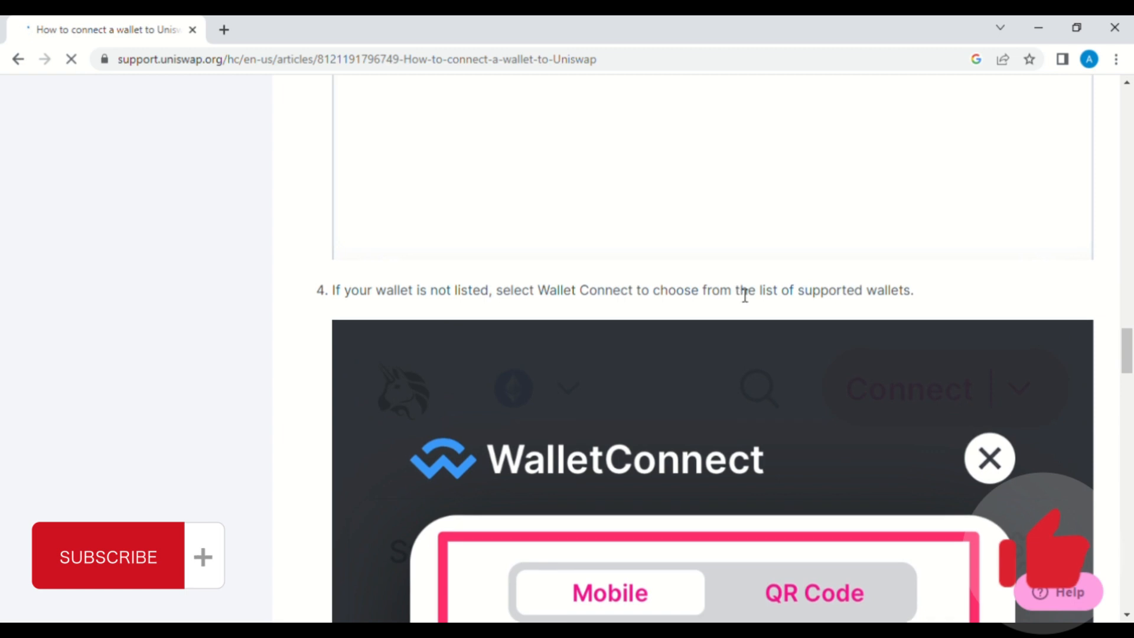
pyautogui.scroll(-1, 744, 295)
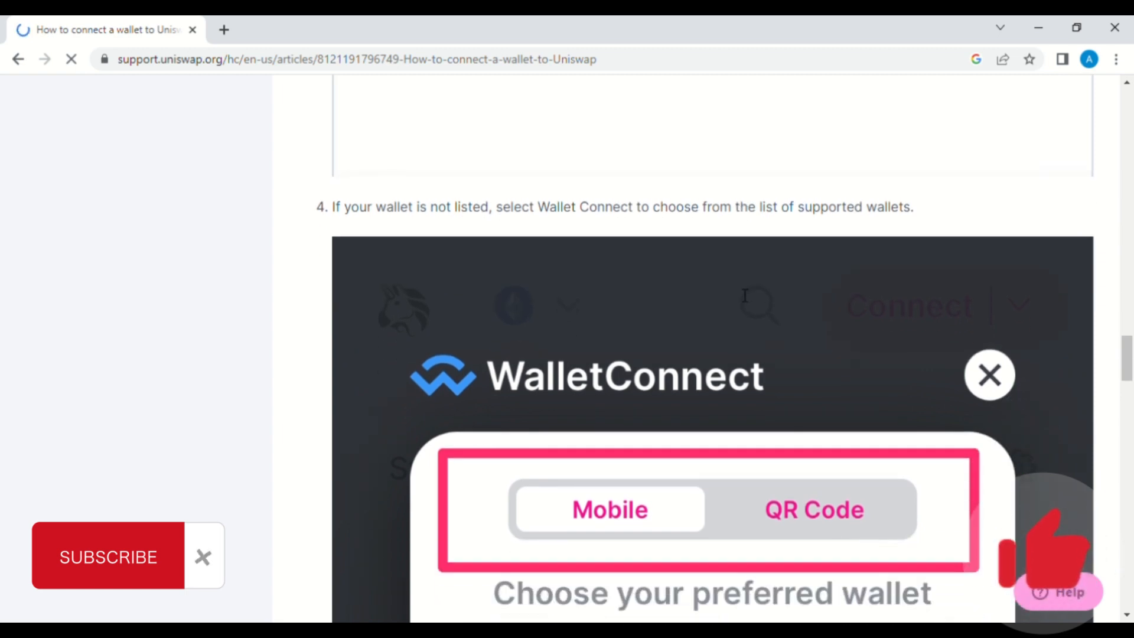
pyautogui.scroll(-1, 738, 295)
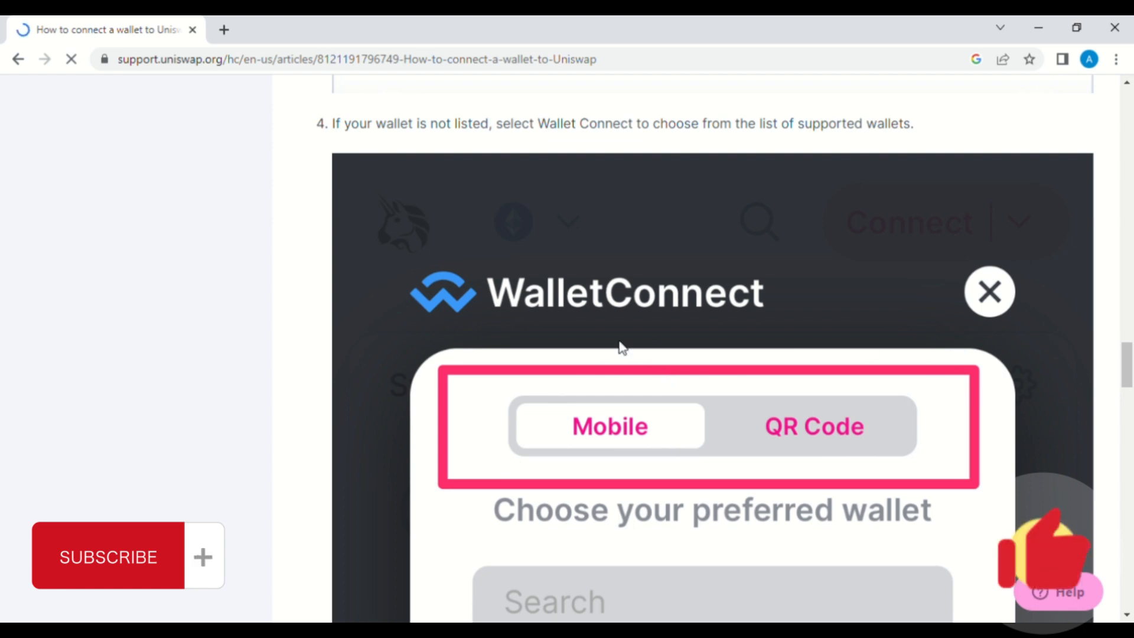
pyautogui.scroll(-1, 645, 367)
pyautogui.scroll(-2, 646, 367)
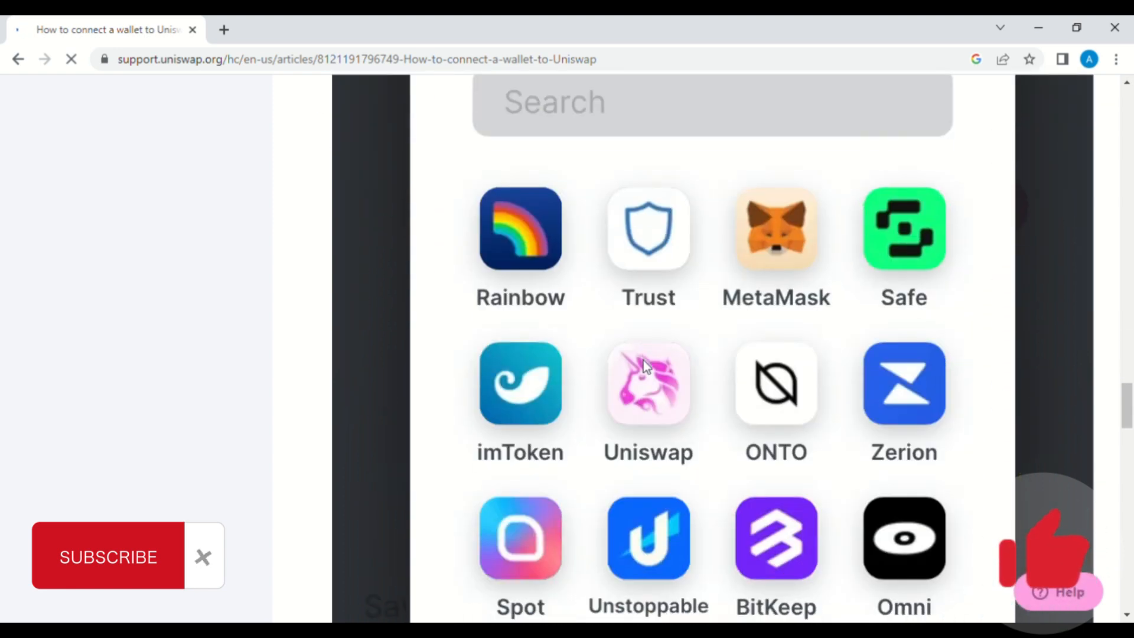
pyautogui.scroll(-2, 646, 367)
pyautogui.scroll(-3, 643, 360)
pyautogui.scroll(-3, 643, 361)
pyautogui.scroll(-1, 643, 361)
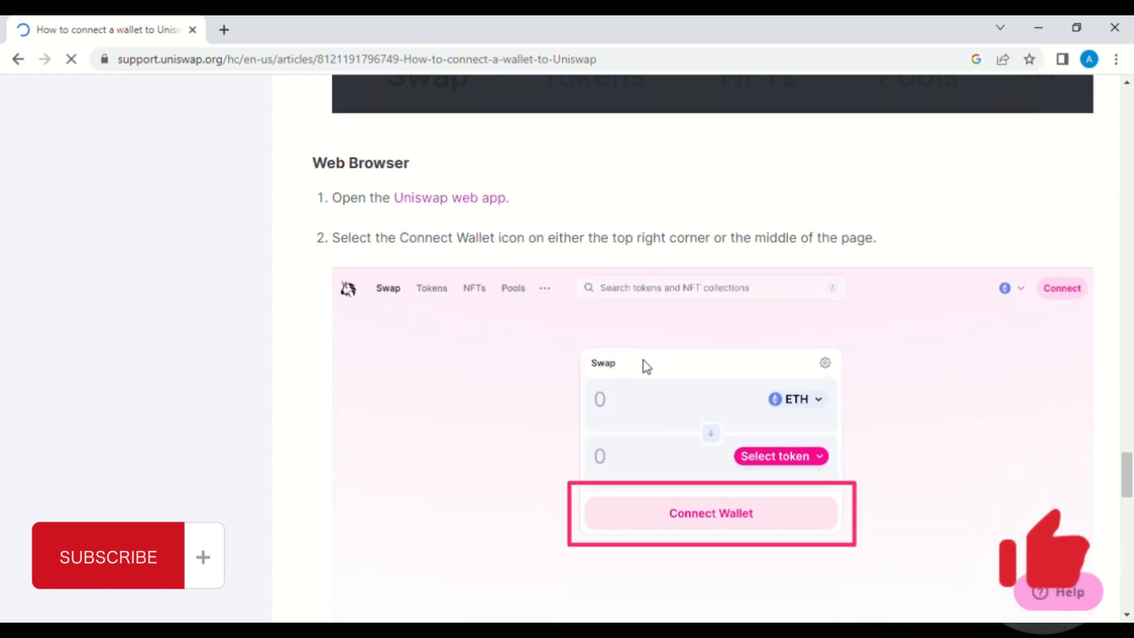